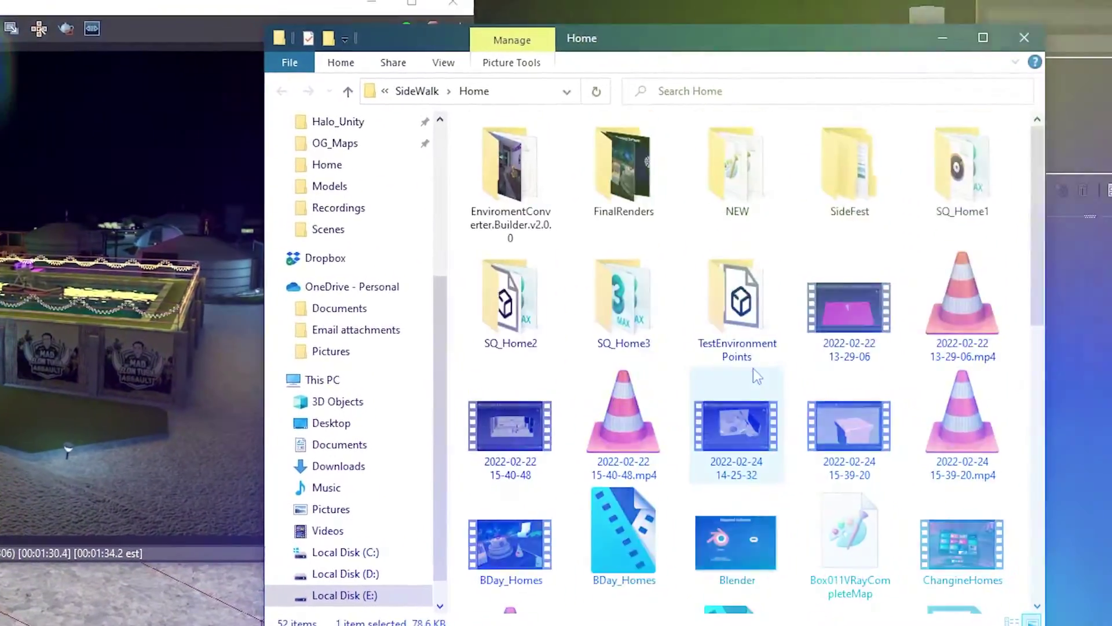
# Open the QuestCustomEnviromentStartup Blender file from the Home project folder
pyautogui.scroll(-10, 754, 375)
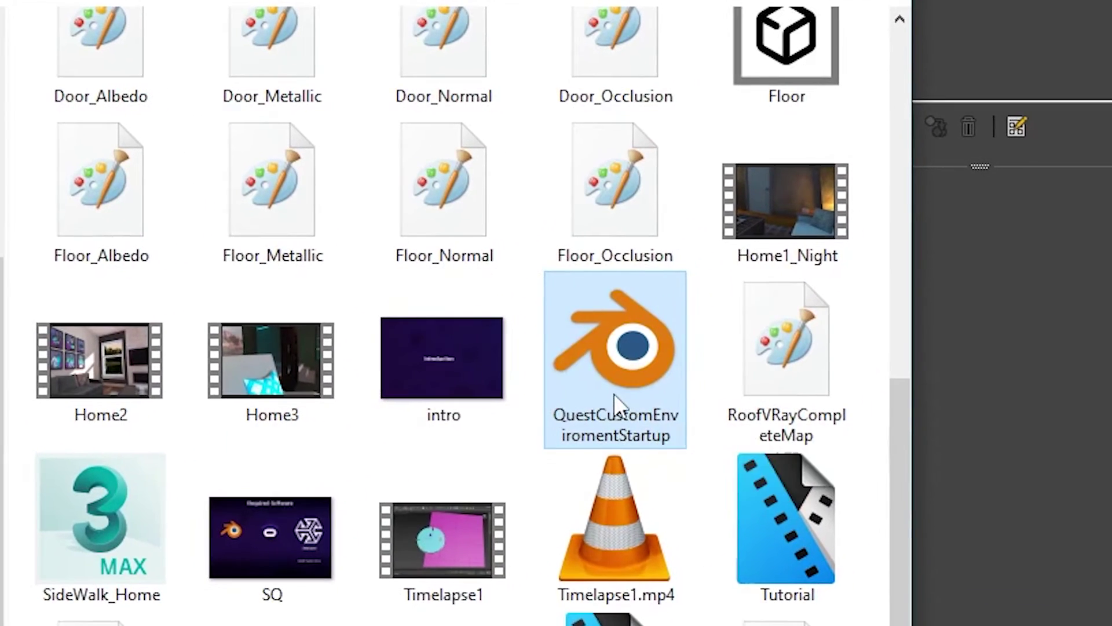
pyautogui.doubleClick(614, 400)
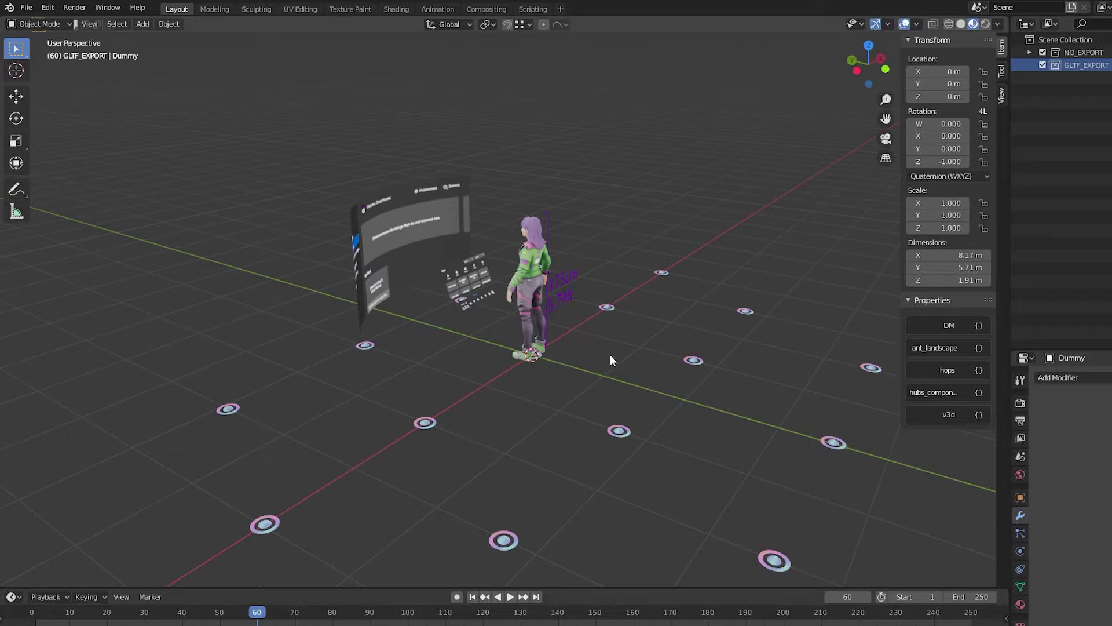
pyautogui.scroll(-2, 606, 359)
pyautogui.moveTo(551, 377); pyautogui.dragTo(620, 383, button='middle')
pyautogui.moveTo(451, 289); pyautogui.dragTo(353, 274, button='middle')
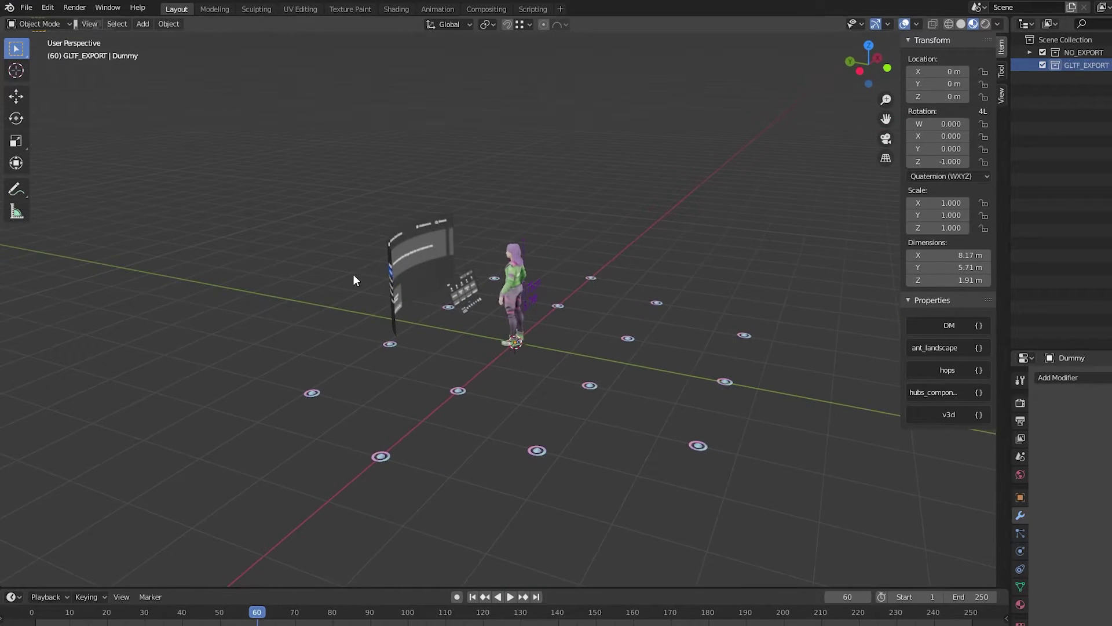
pyautogui.moveTo(607, 339); pyautogui.dragTo(636, 365, button='middle')
pyautogui.scroll(5, 643, 248)
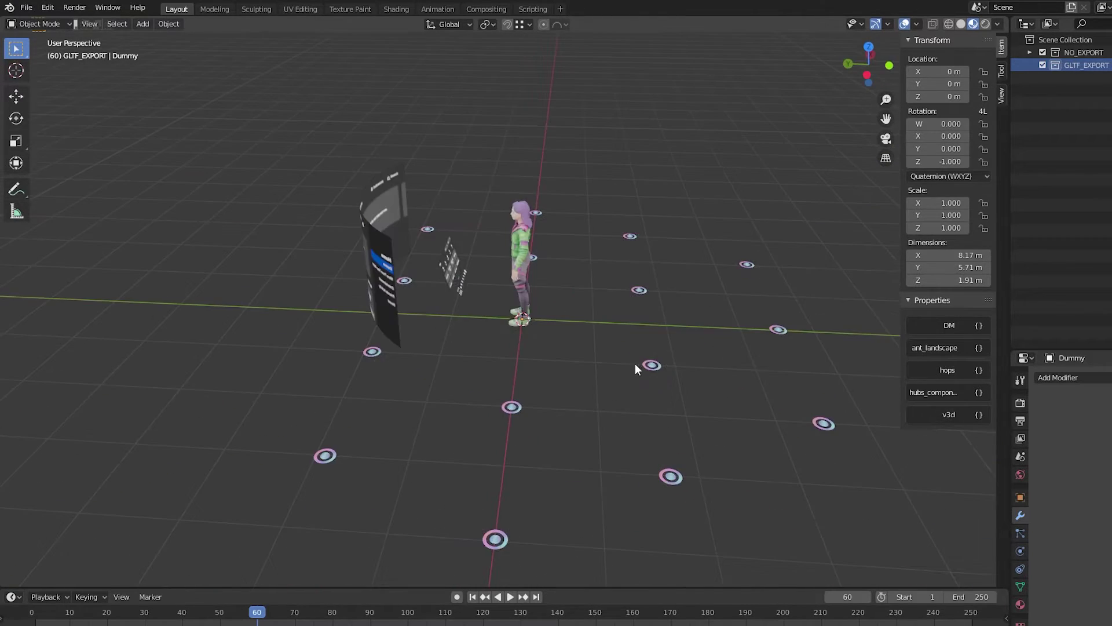
# Import the custom home environment model into the startup scene as glTF 2.0
pyautogui.click(27, 8)
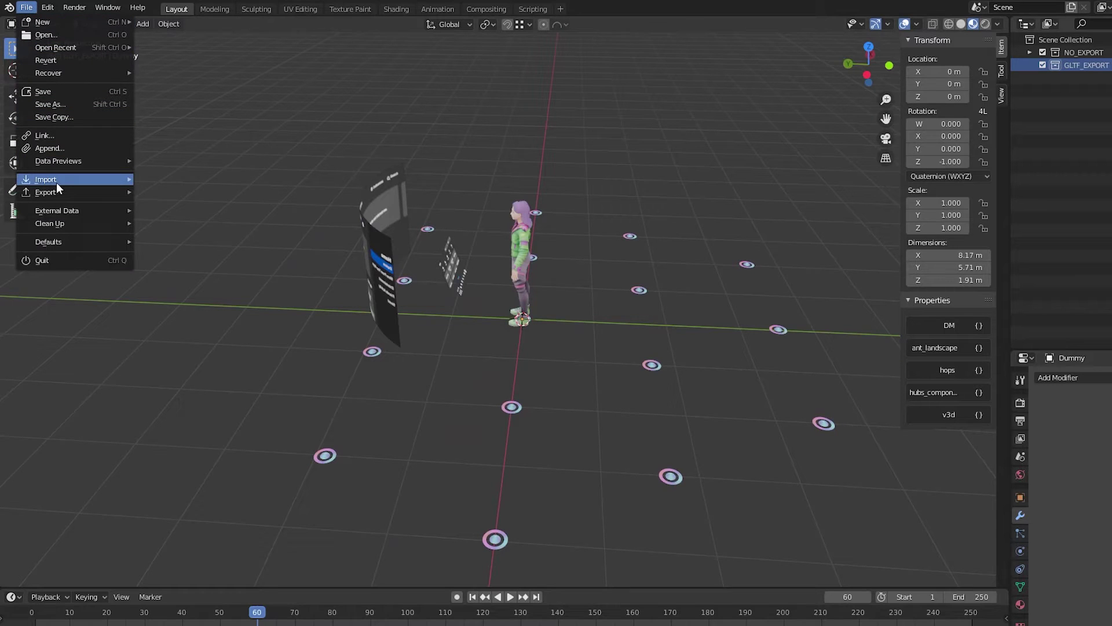
pyautogui.moveTo(57, 181)
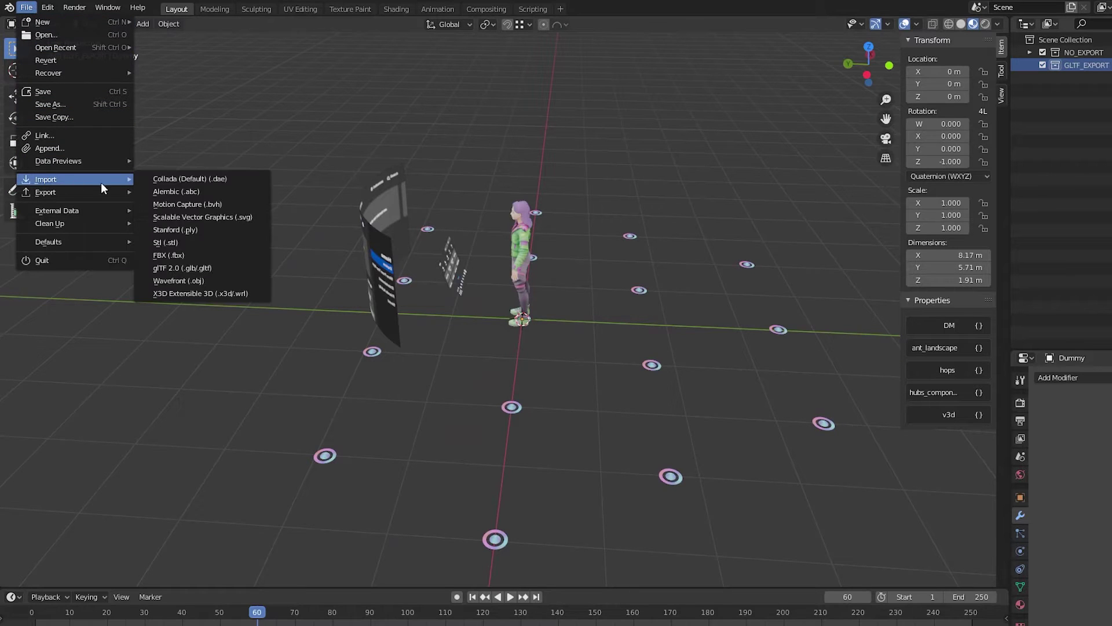
pyautogui.click(195, 267)
pyautogui.click(451, 215)
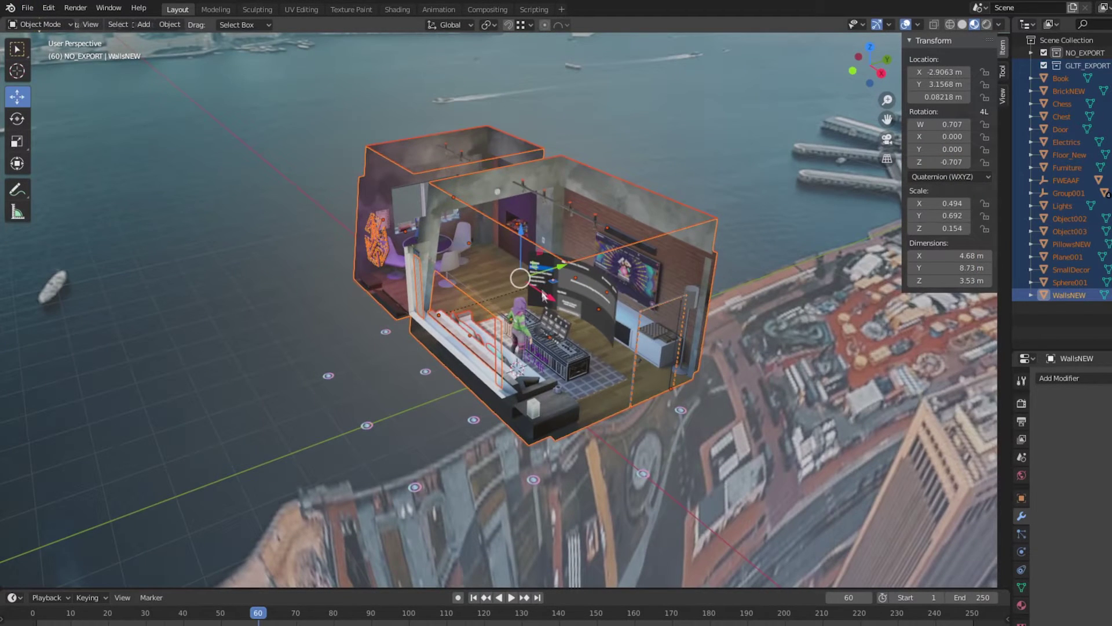
# Move the imported room about 0.39 m along X and about 0.14 m along Y
pyautogui.moveTo(544, 294); pyautogui.dragTo(553, 294)
pyautogui.moveTo(553, 294); pyautogui.dragTo(606, 253, button='middle')
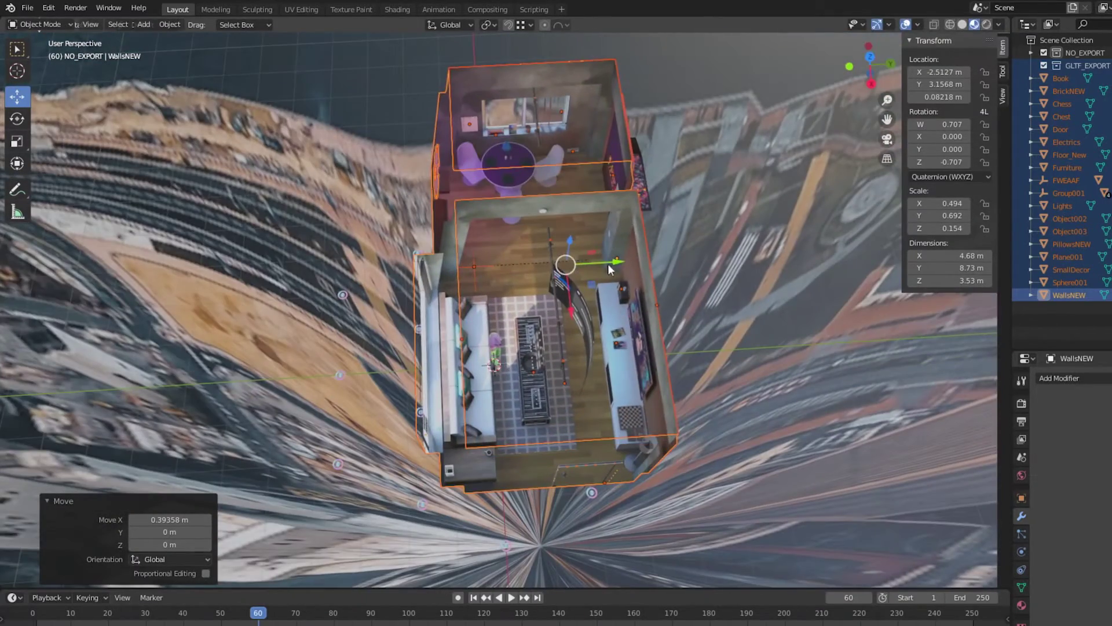
pyautogui.moveTo(610, 268); pyautogui.dragTo(618, 270)
pyautogui.moveTo(618, 270); pyautogui.dragTo(536, 280, button='middle')
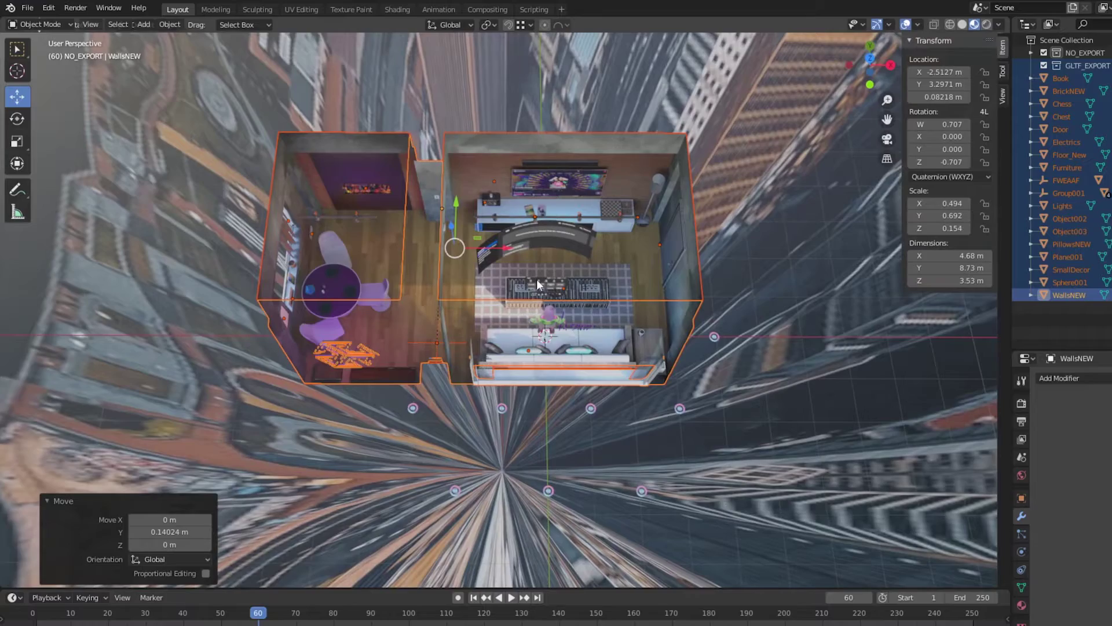
# Fine-tune the room's position around the avatar by about -0.10 m in X, 0.22 m in Y and -0.10 m in Z
pyautogui.moveTo(509, 247); pyautogui.dragTo(503, 249)
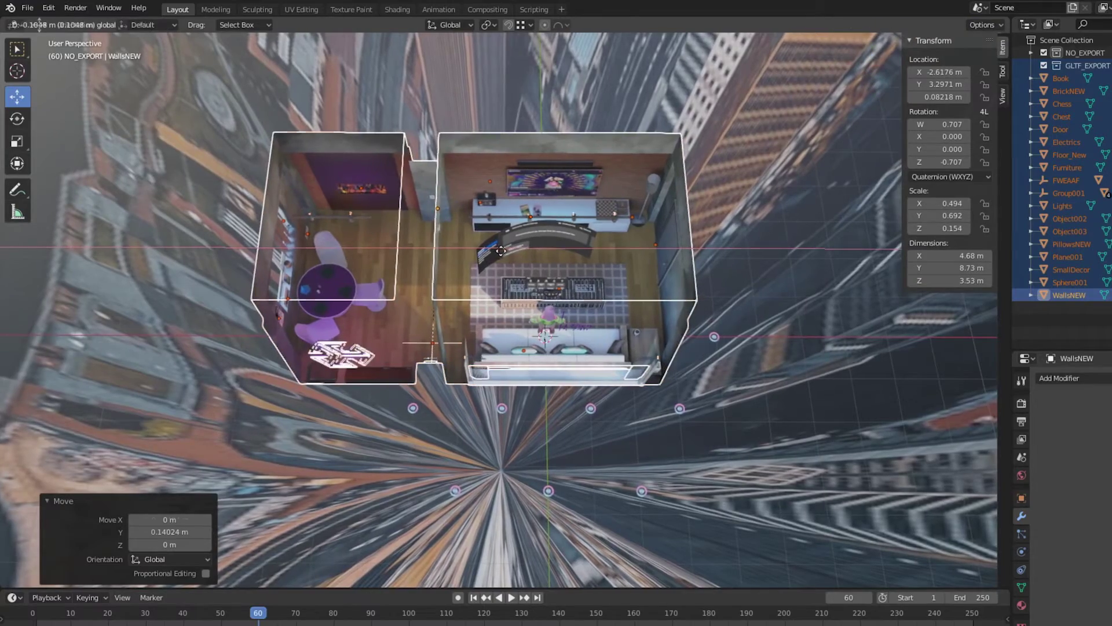
pyautogui.moveTo(502, 249); pyautogui.dragTo(382, 355, button='middle')
pyautogui.moveTo(385, 369); pyautogui.dragTo(378, 368)
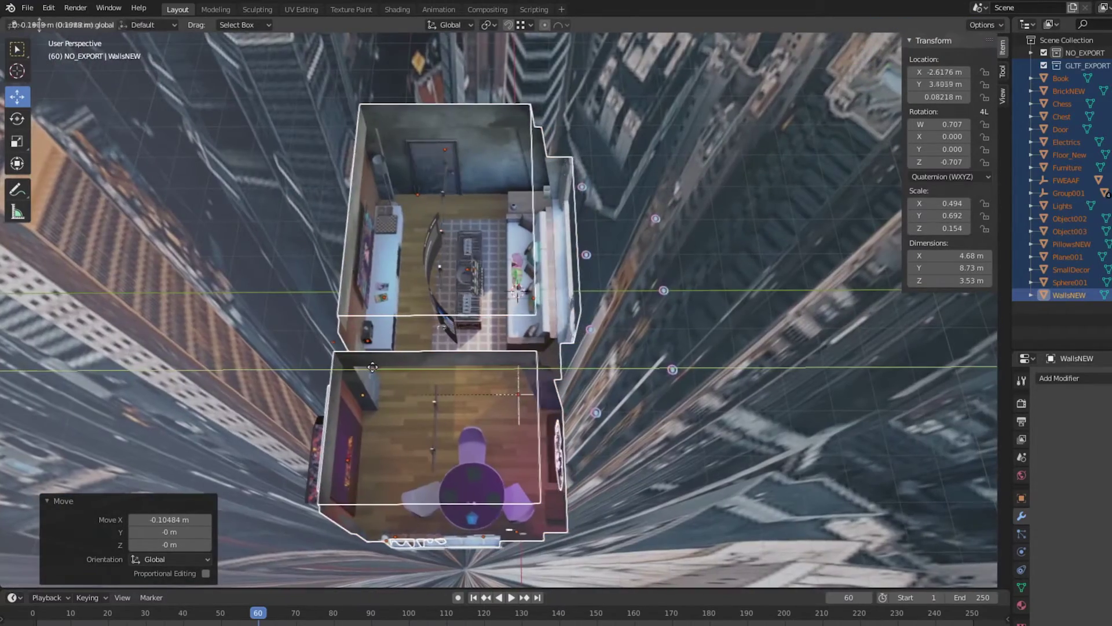
pyautogui.moveTo(378, 368); pyautogui.dragTo(409, 287, button='middle')
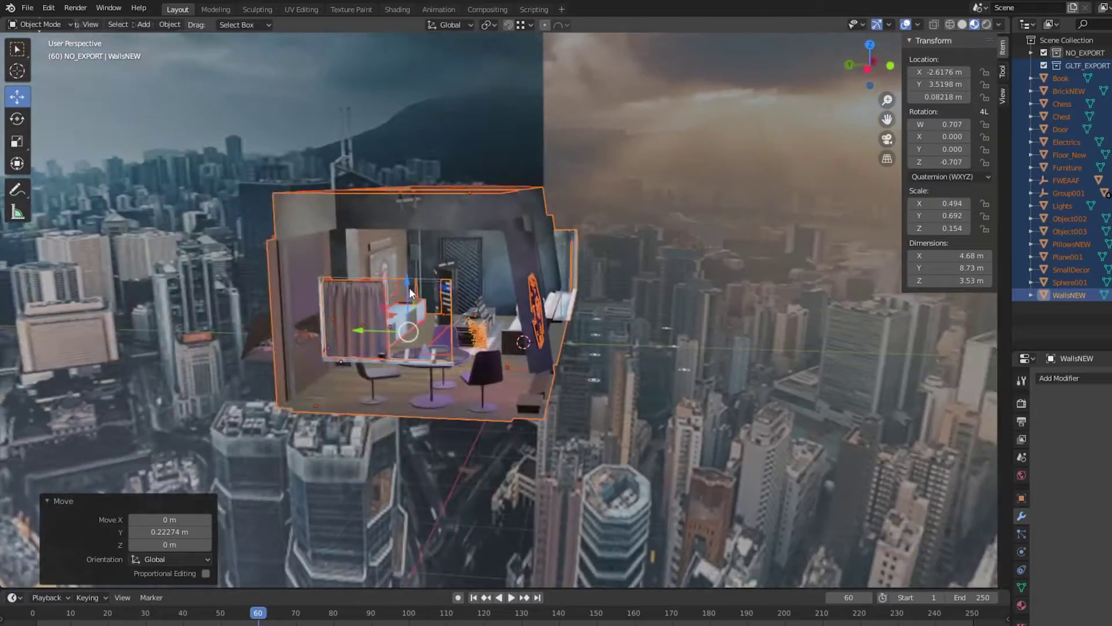
pyautogui.scroll(5, 409, 296)
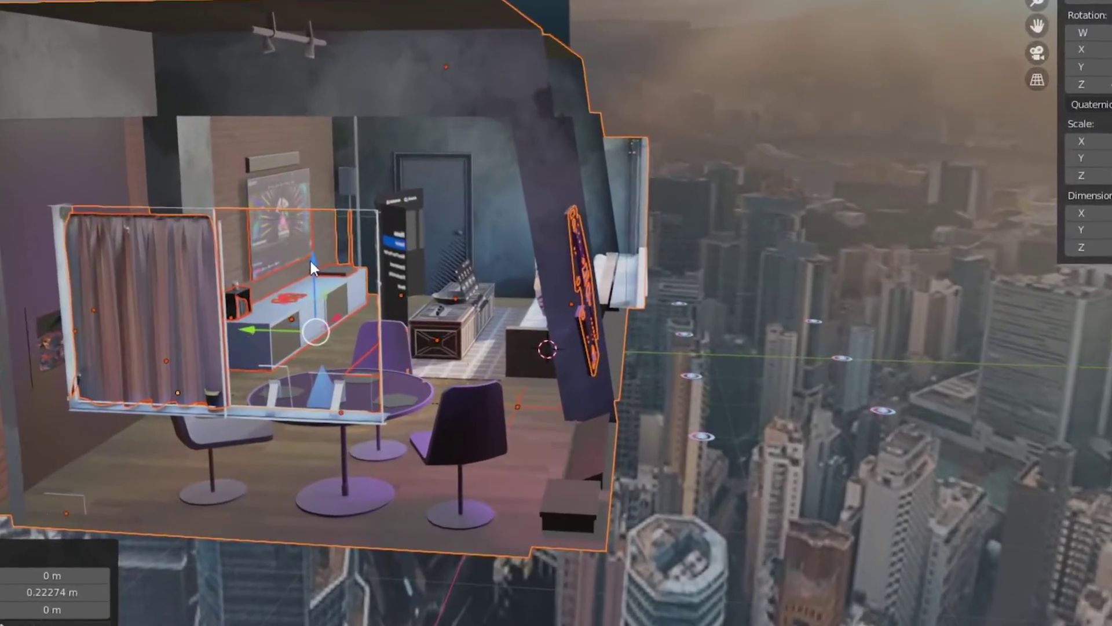
pyautogui.press('g')
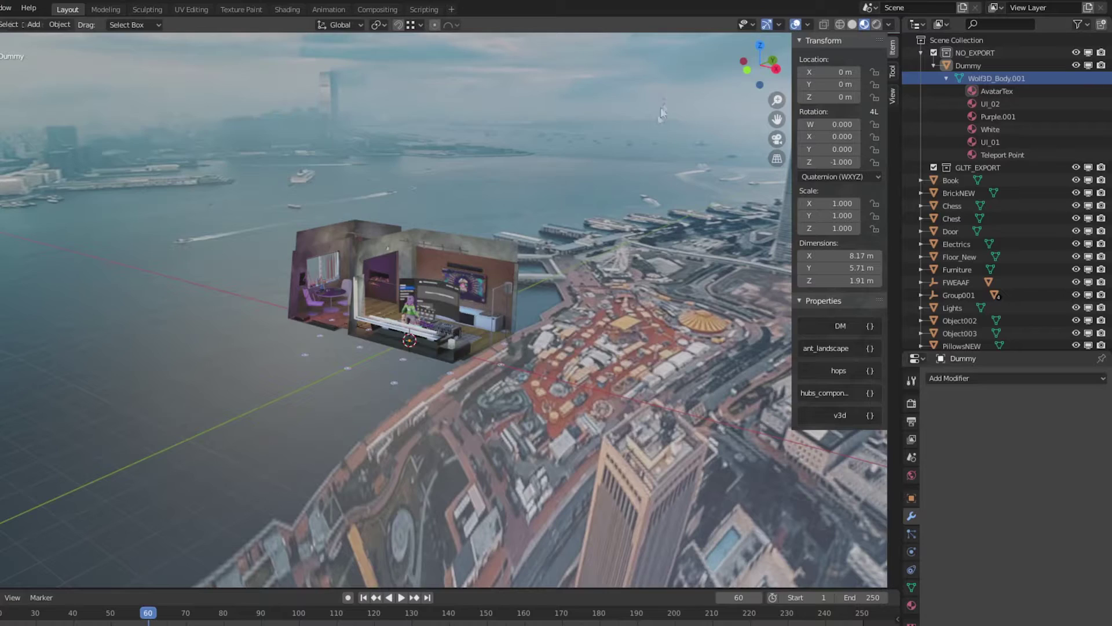
# Select all the room objects, leaving the Dummy avatar out of the selection
pyautogui.moveTo(662, 113); pyautogui.dragTo(266, 394)
pyautogui.scroll(5, 452, 313)
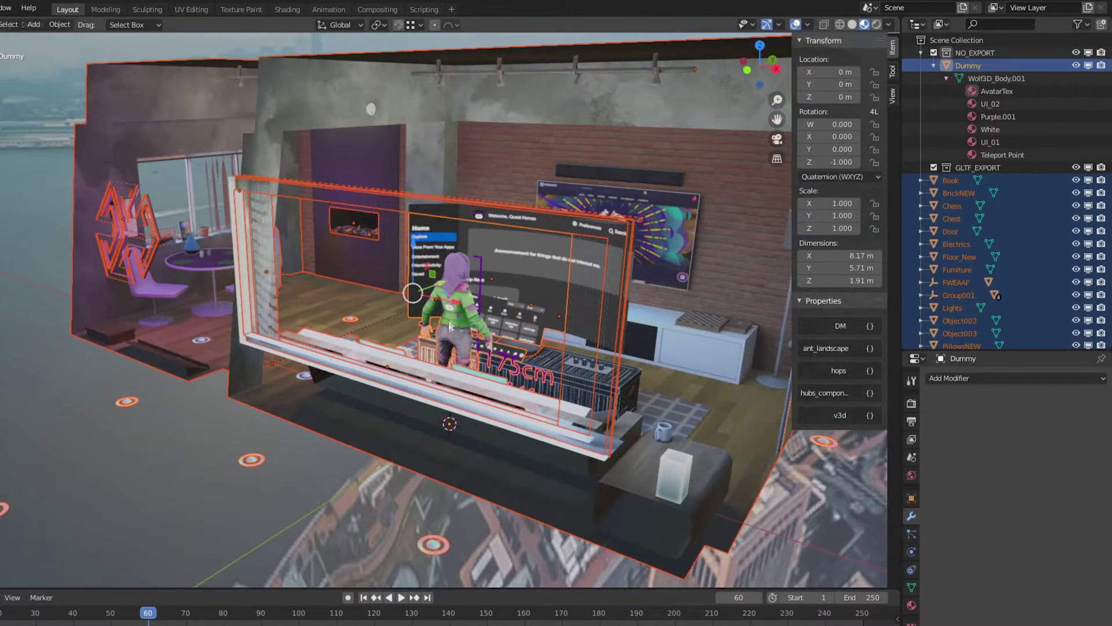
pyautogui.keyDown('ctrl'); pyautogui.click(973, 67); pyautogui.keyUp('ctrl')
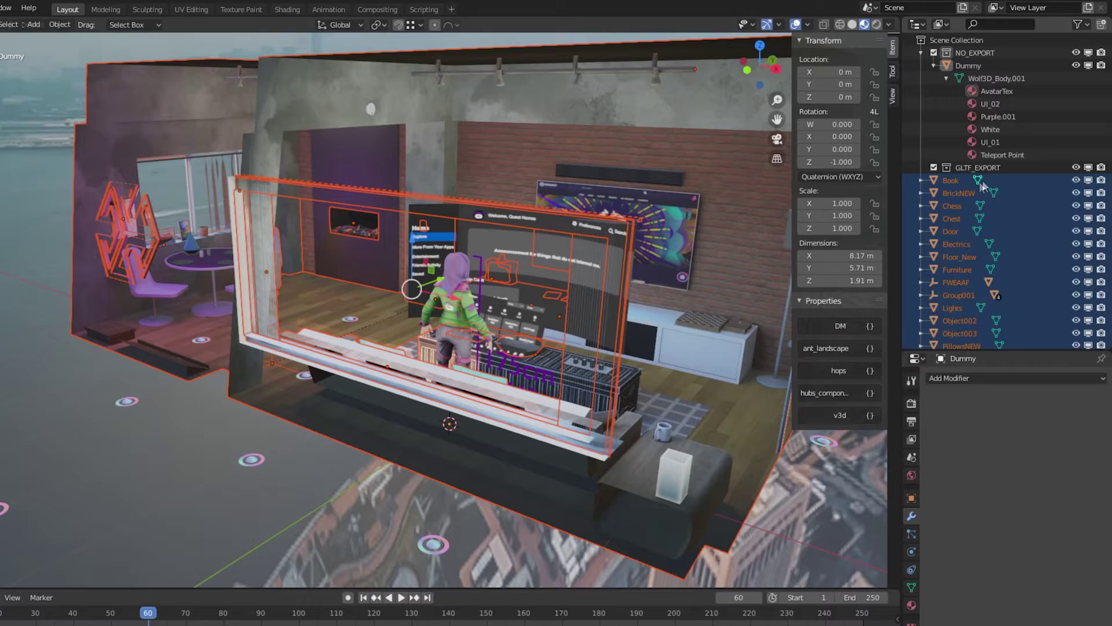
# Start a glTF 2.0 export with the Build folder of EnviromentConverter.Builder.v2.0.0 as the destination
pyautogui.moveTo(469, 300); pyautogui.dragTo(421, 310, button='middle')
pyautogui.scroll(-2, 421, 310)
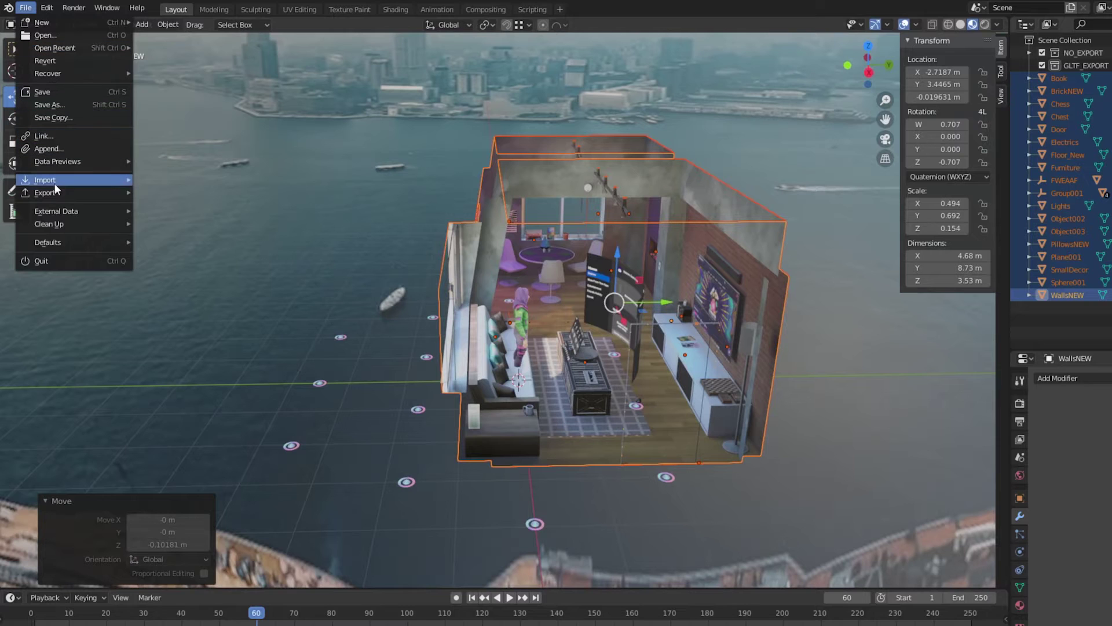
pyautogui.moveTo(53, 190)
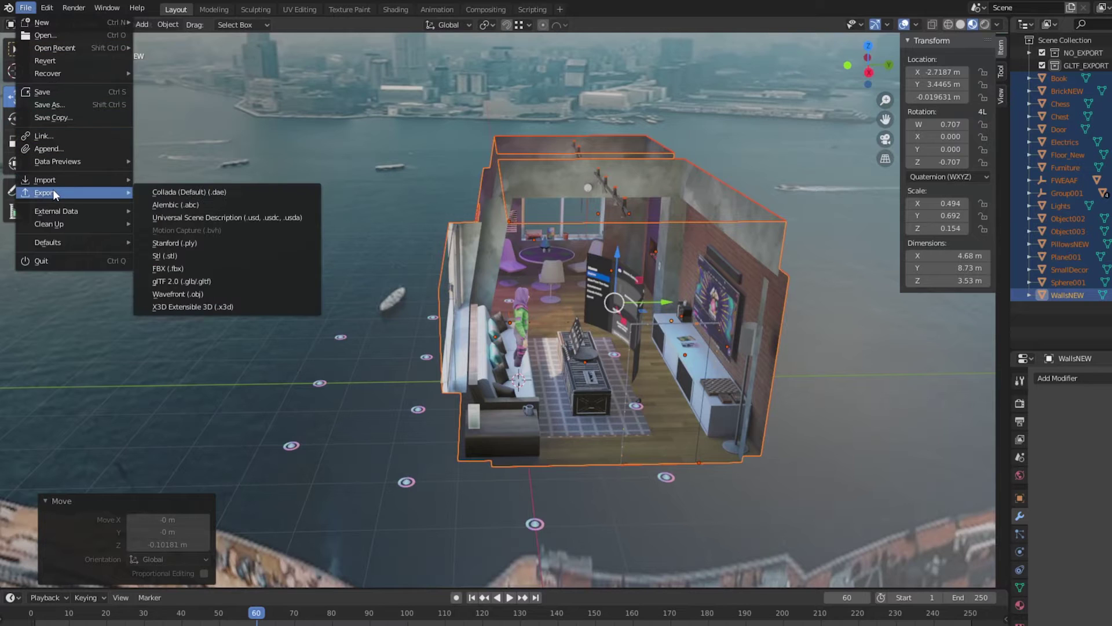
pyautogui.click(198, 283)
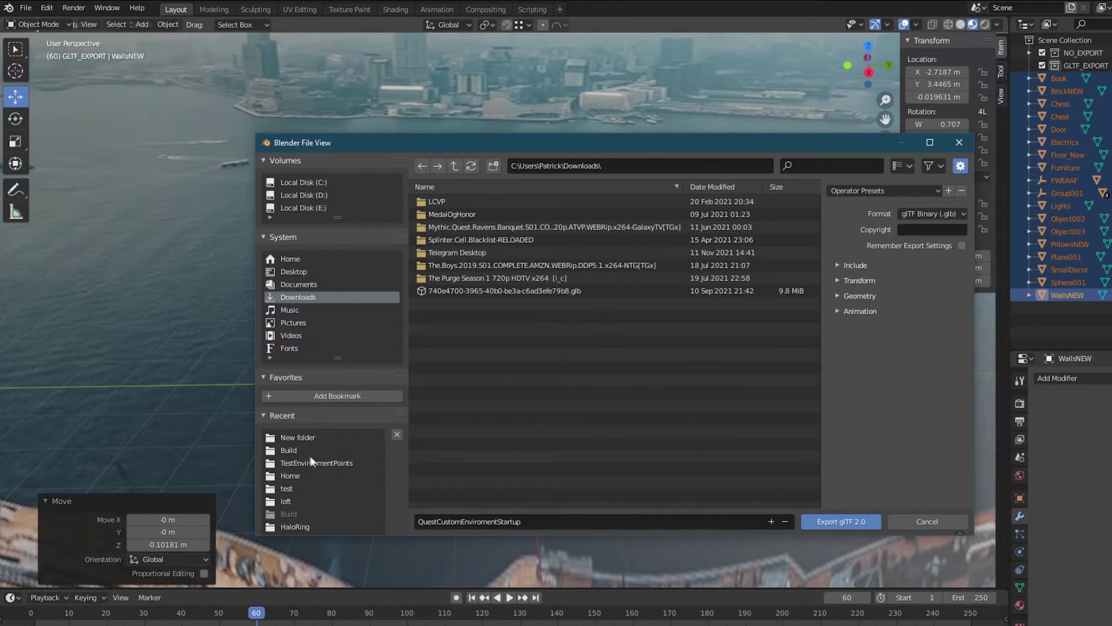
pyautogui.click(304, 450)
pyautogui.click(454, 166)
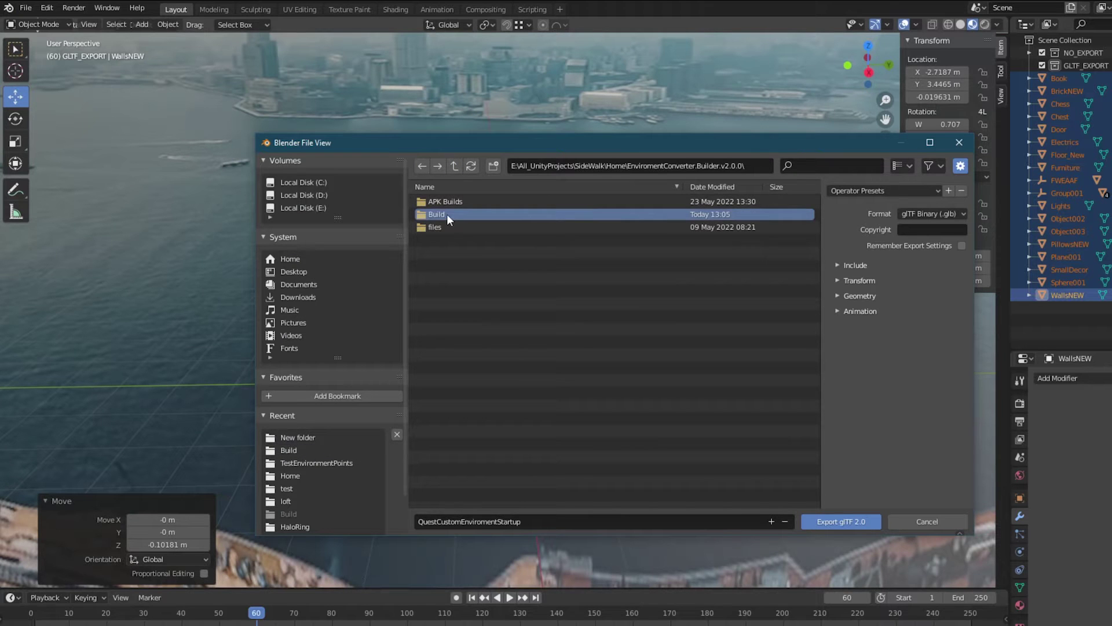
pyautogui.doubleClick(447, 213)
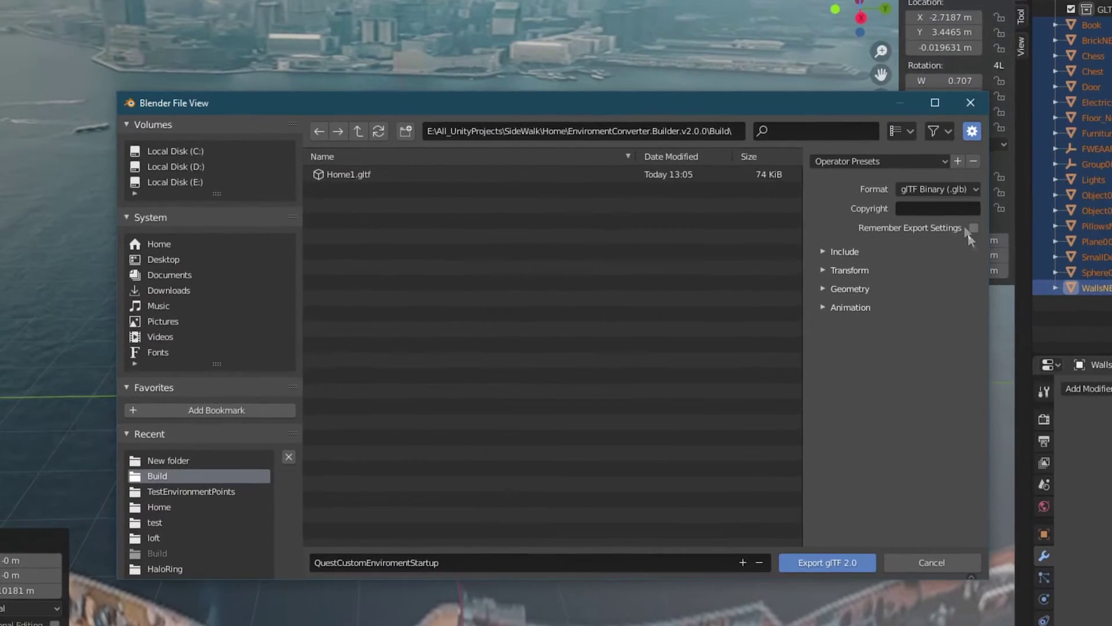
# Set the export format to glTF Separate (.gltf + .bin + textures) and include only selected objects
pyautogui.click(950, 189)
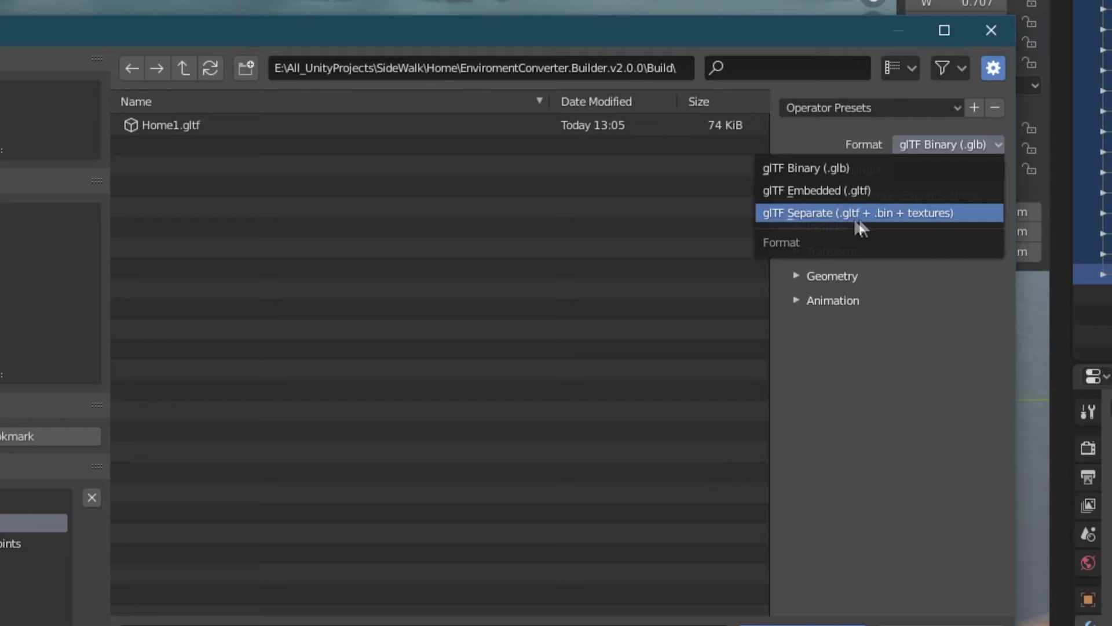
pyautogui.click(792, 213)
pyautogui.click(798, 255)
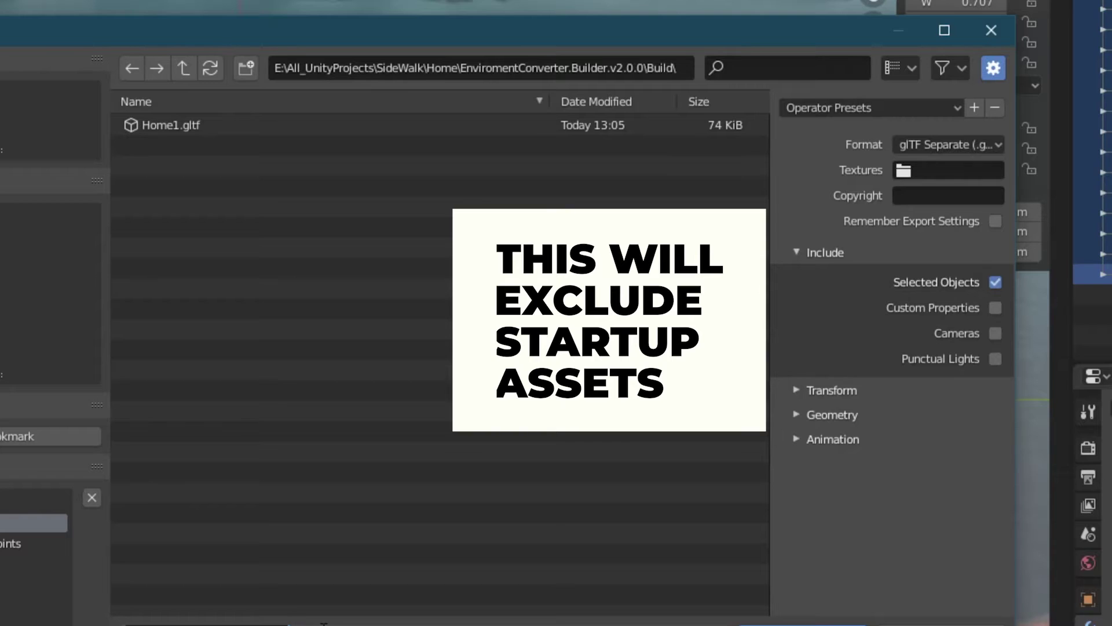
# Name the export file Home1 and export the glTF model
pyautogui.click(315, 596)
pyautogui.write('Home1')
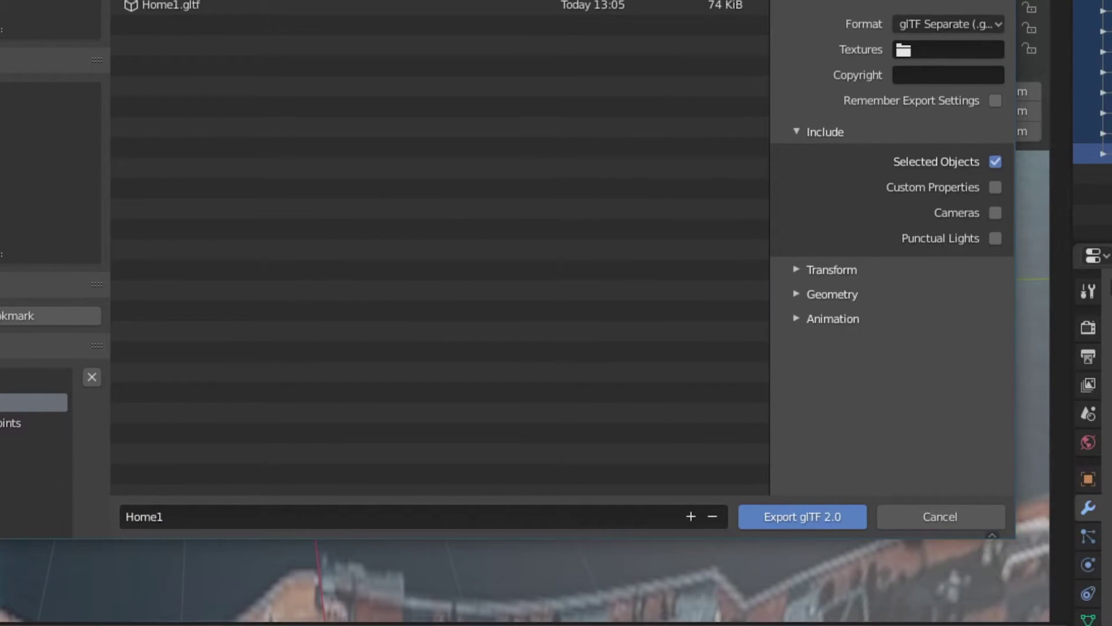
pyautogui.click(805, 516)
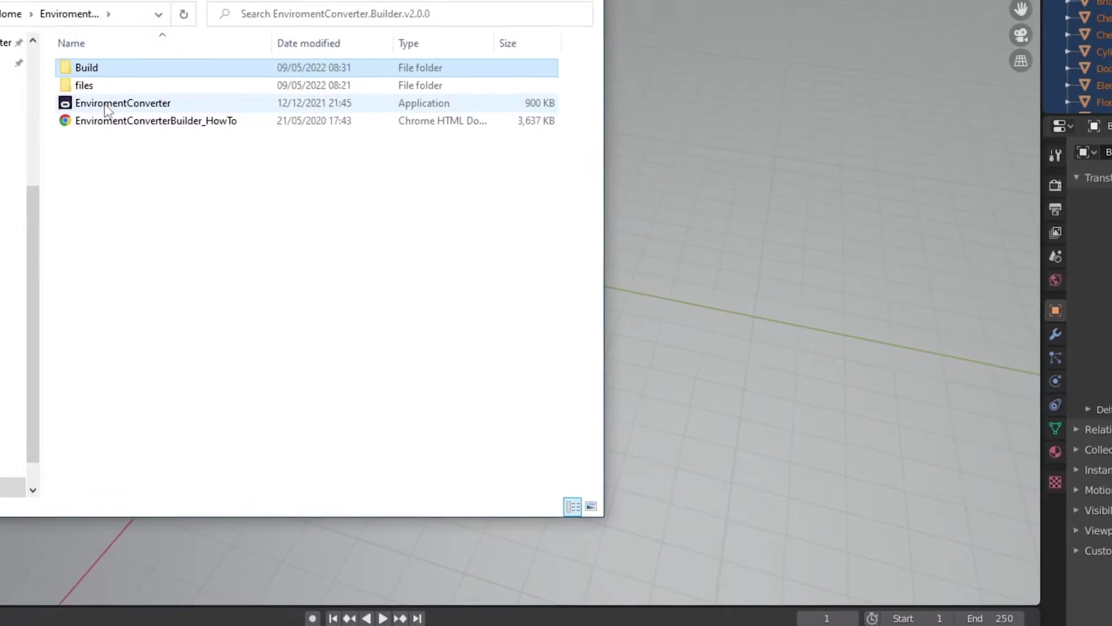
# Launch the EnviromentConverter application and load the Ambience audio file from the SQ_Home1 folder into it
pyautogui.doubleClick(303, 206)
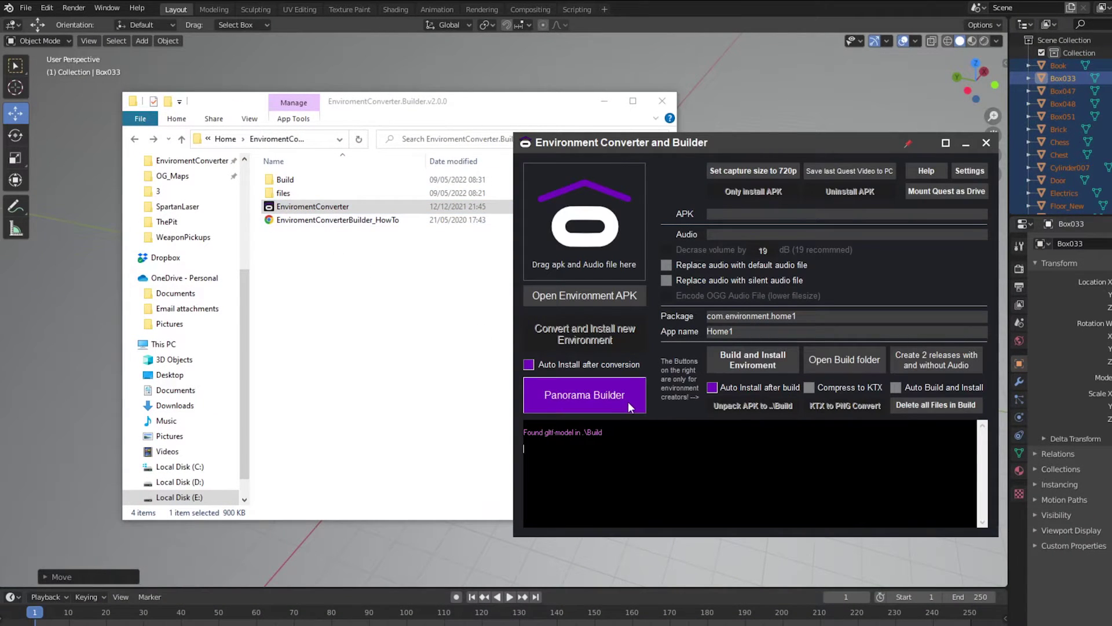
pyautogui.moveTo(662, 146); pyautogui.dragTo(670, 147)
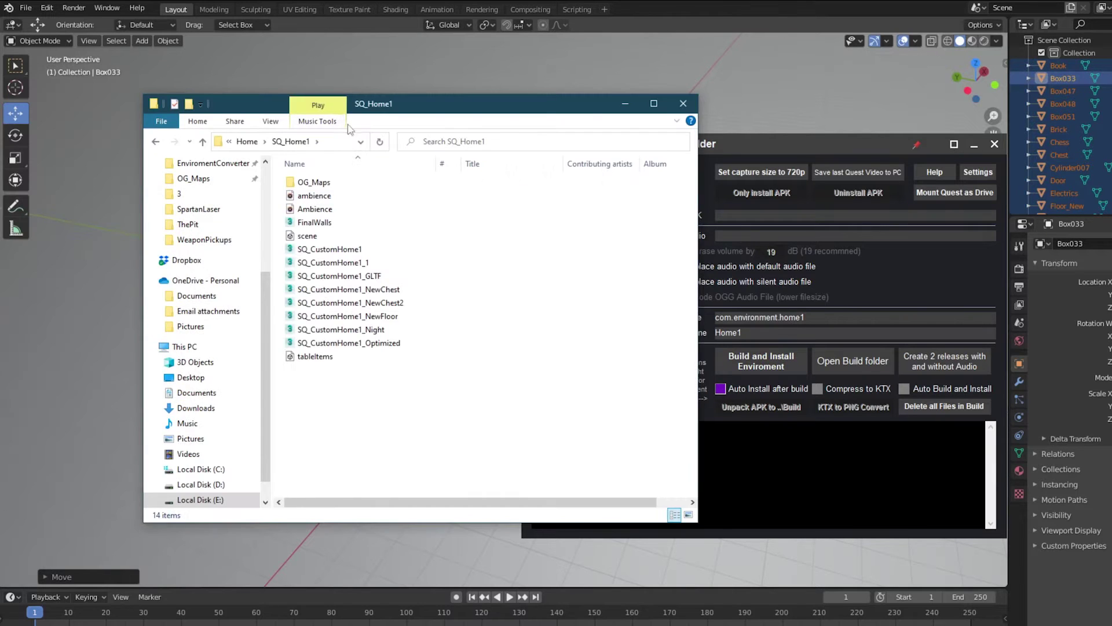
pyautogui.moveTo(355, 103); pyautogui.dragTo(262, 78)
pyautogui.click(203, 172)
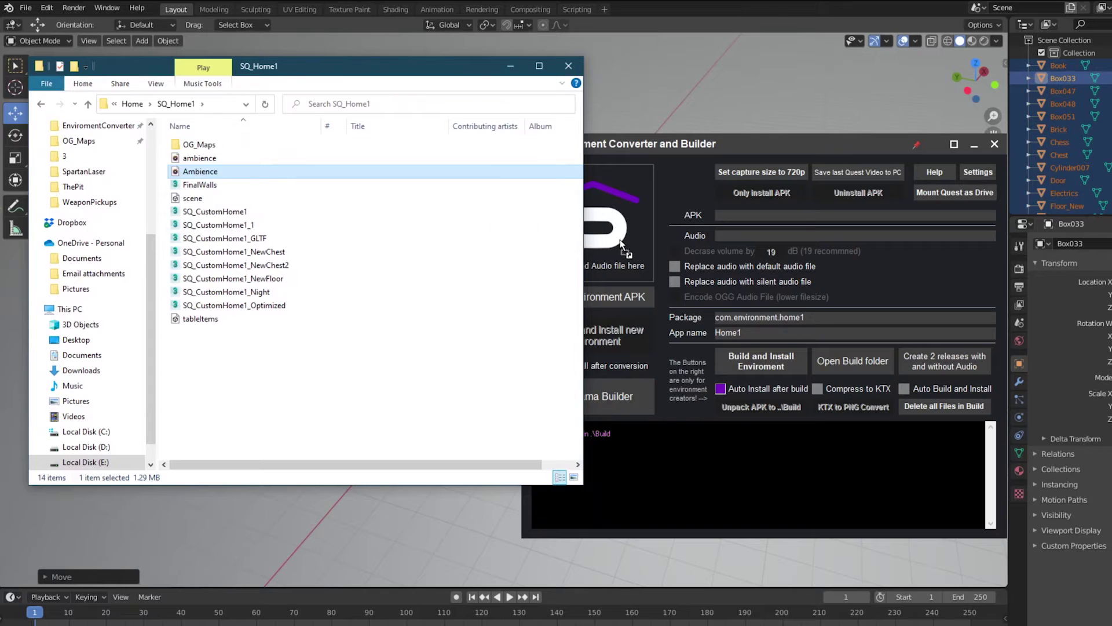
pyautogui.click(671, 147)
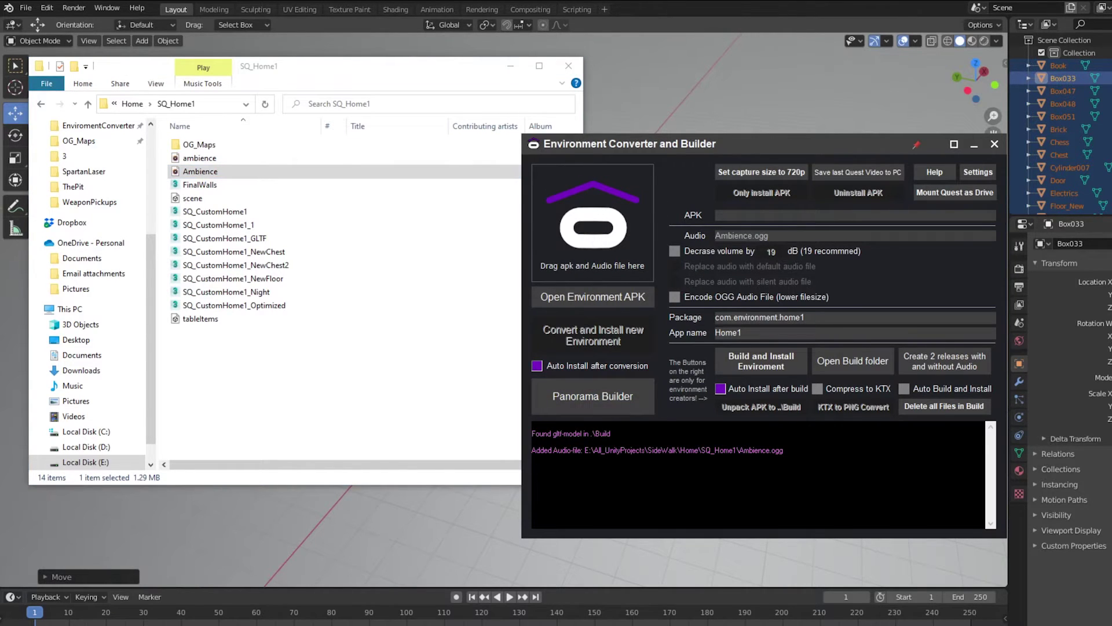
# Create two releases with and without audio under the APK filename Home1, with the volume decreased by 19 dB and OGG encoding enabled
pyautogui.click(945, 369)
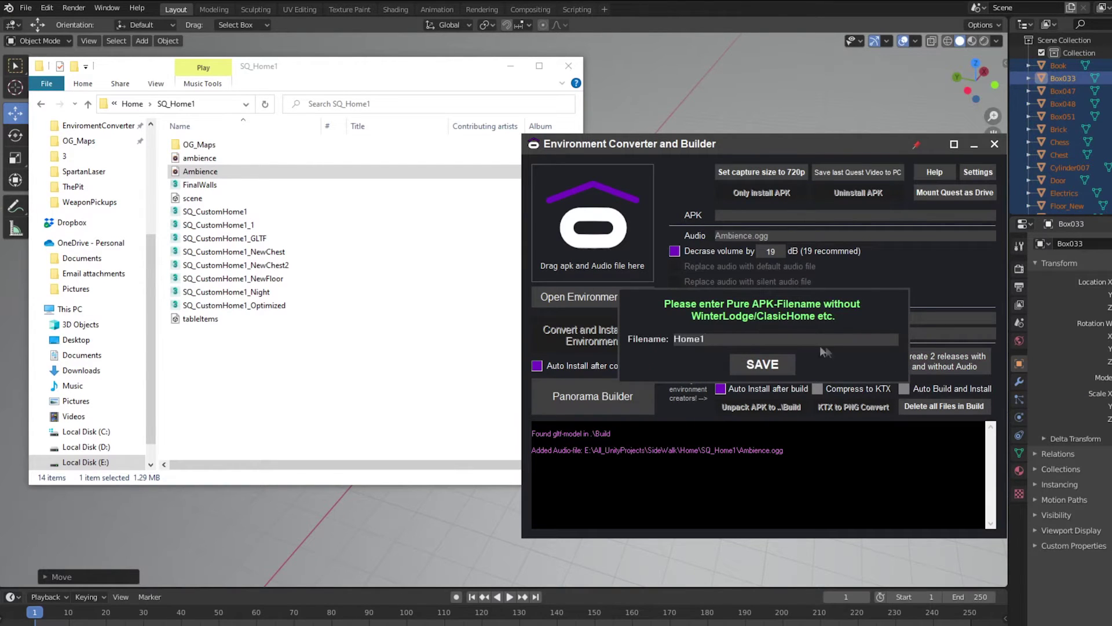
pyautogui.click(762, 365)
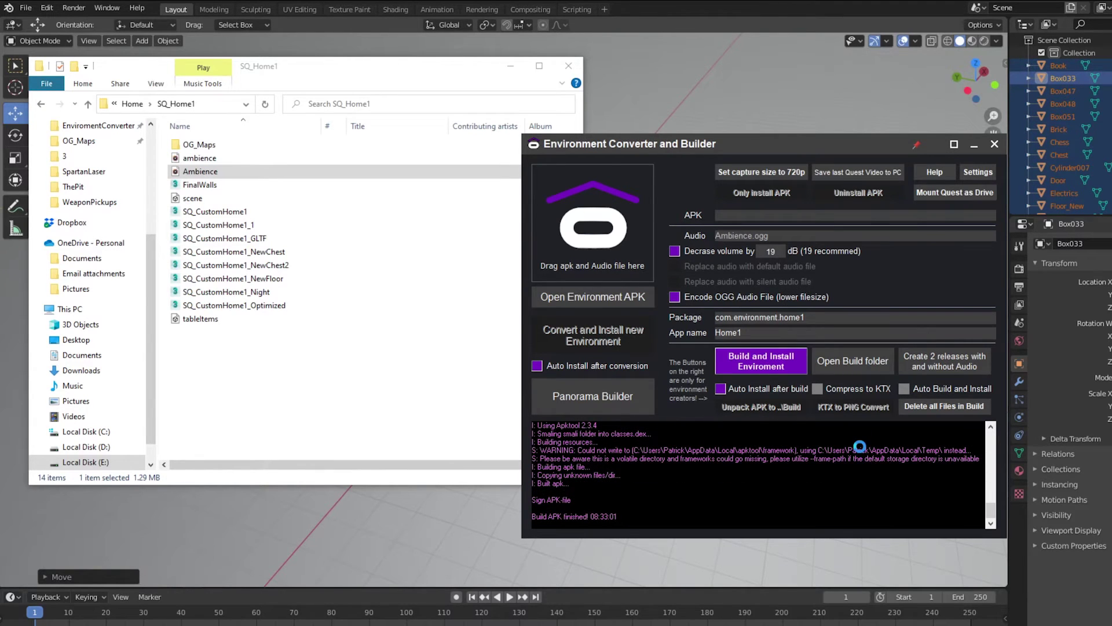
# Save the release zip as Home1 in a new folder named APK Builds
pyautogui.write('AP')
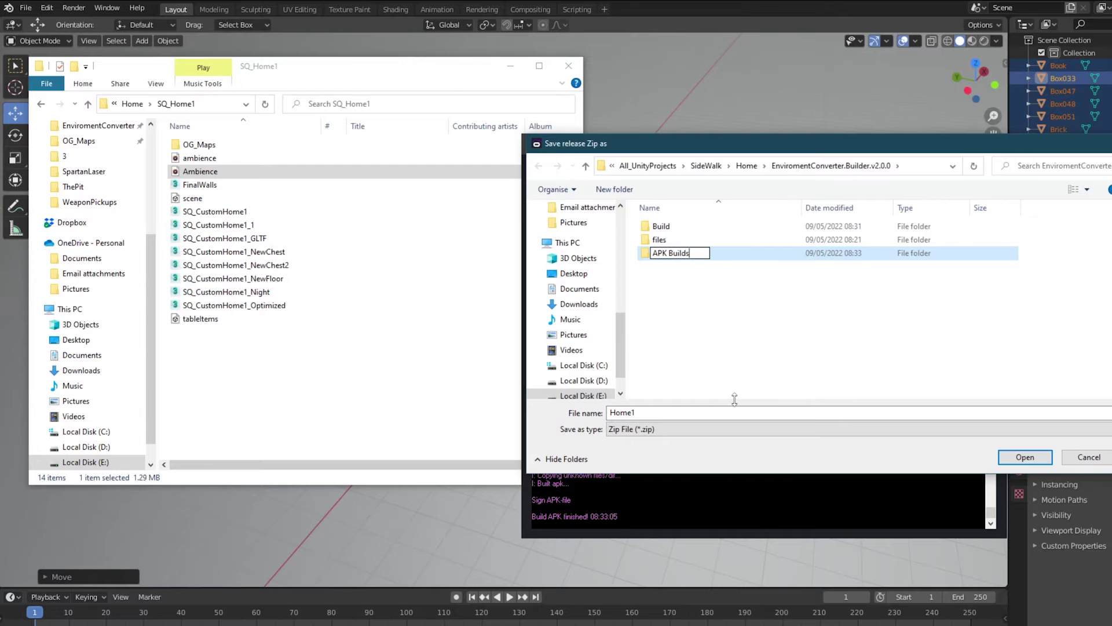
pyautogui.press('Return')
pyautogui.press('Return')
pyautogui.press('Return')
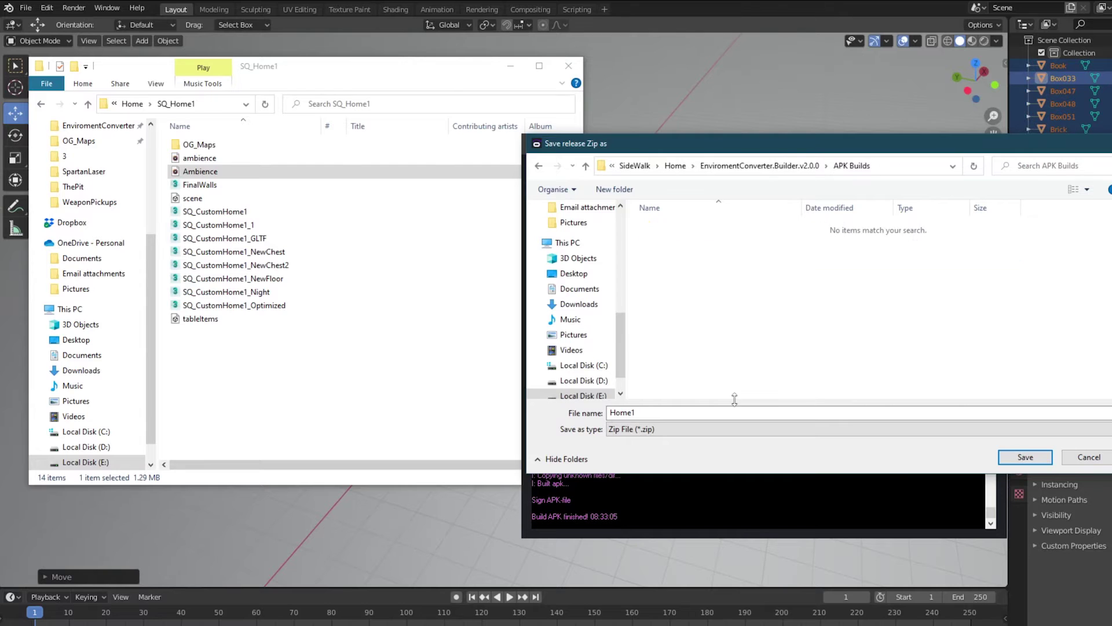
# Extract Home1_Environment.apk from the Home1 zip archive into the APK Builds folder
pyautogui.click(707, 143)
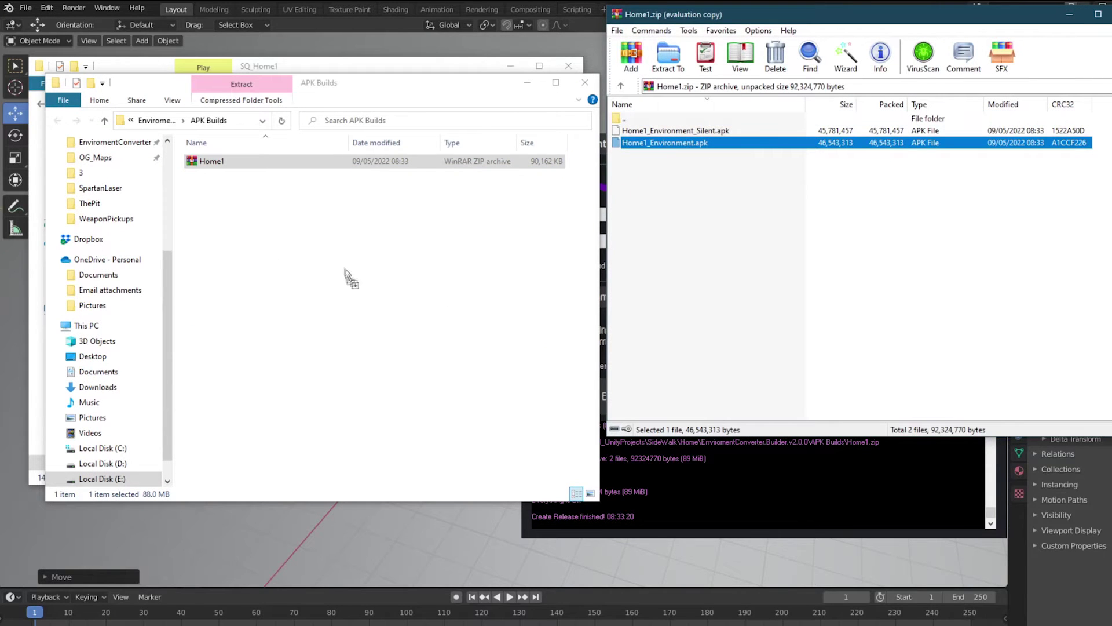
pyautogui.moveTo(349, 277); pyautogui.dragTo(351, 278)
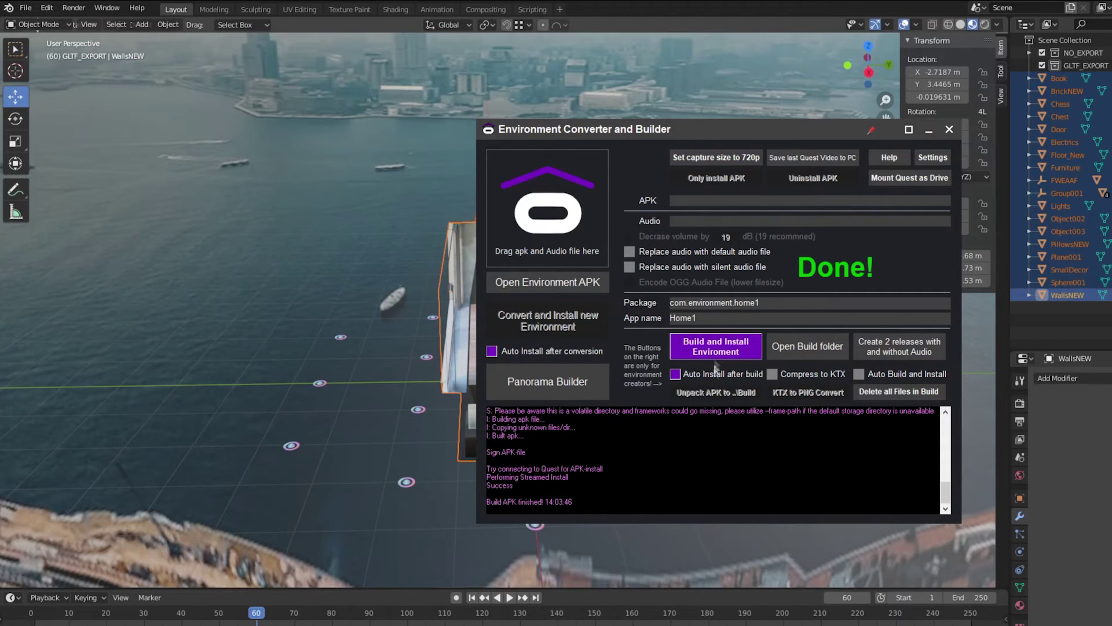
# Build the Home1 environment and install it on the connected Quest headset
pyautogui.click(746, 352)
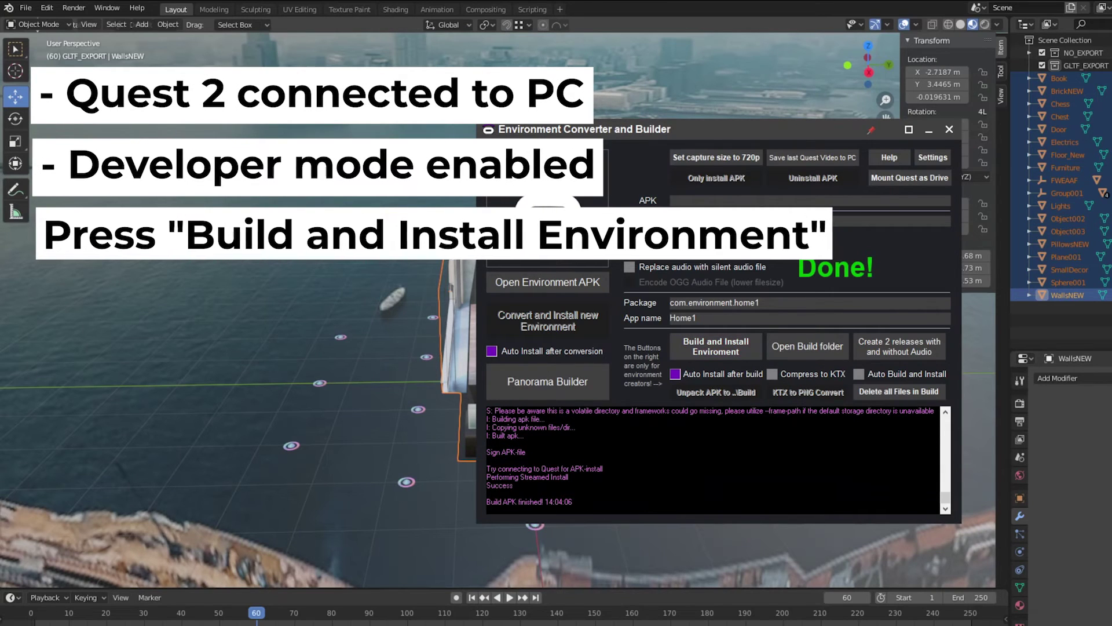
pyautogui.hotkey('ctrl', 'a')
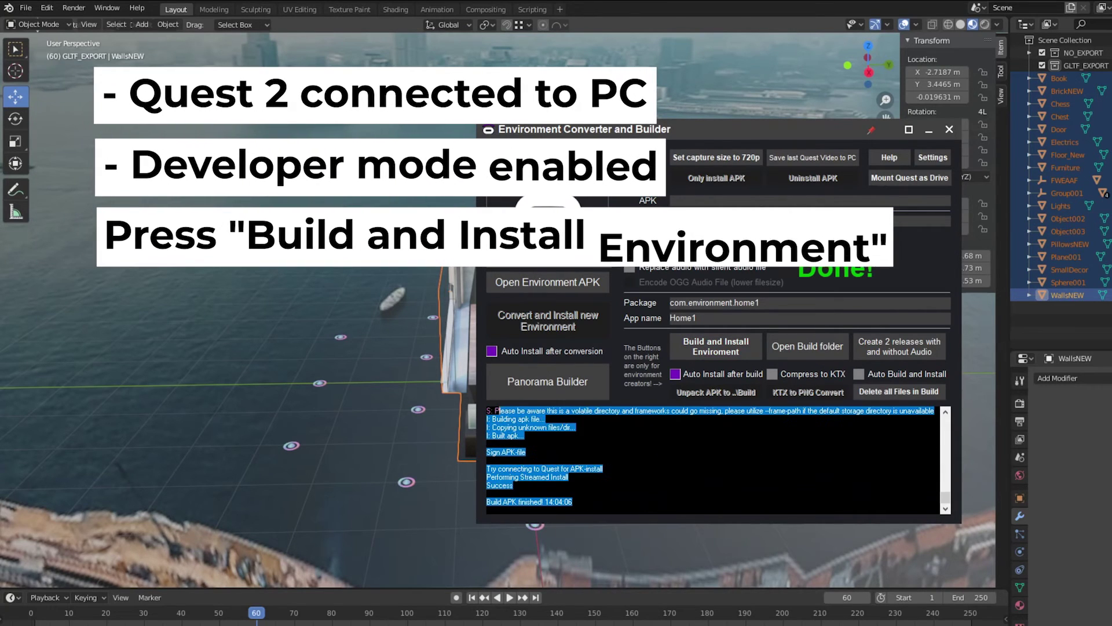